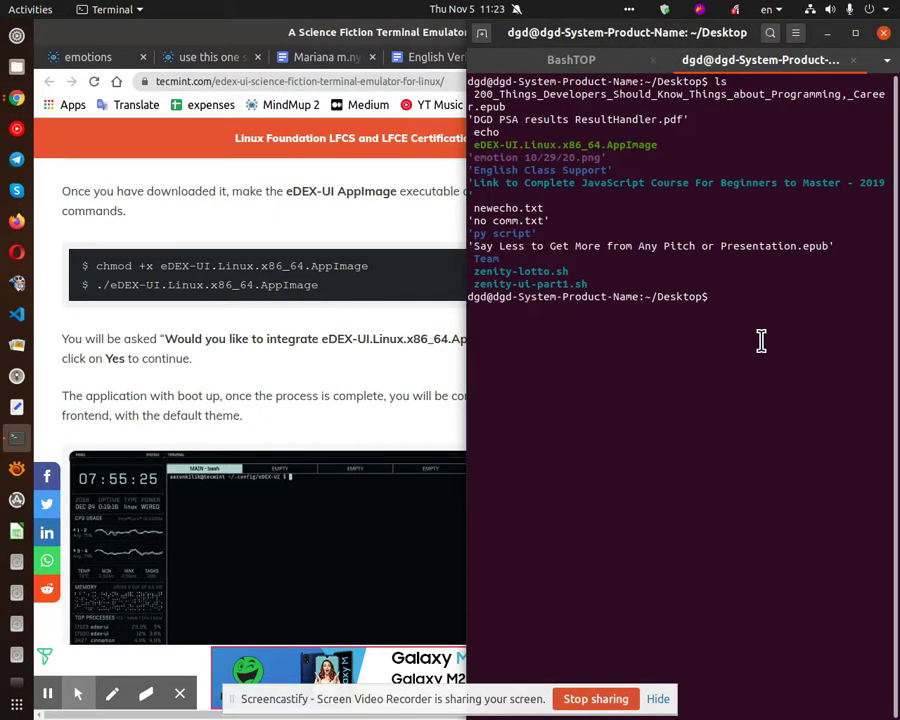
# Step: Clear the GNOME Terminal screen and try listing the image files with ls *.image
pyautogui.write('clear')
pyautogui.press('Return')
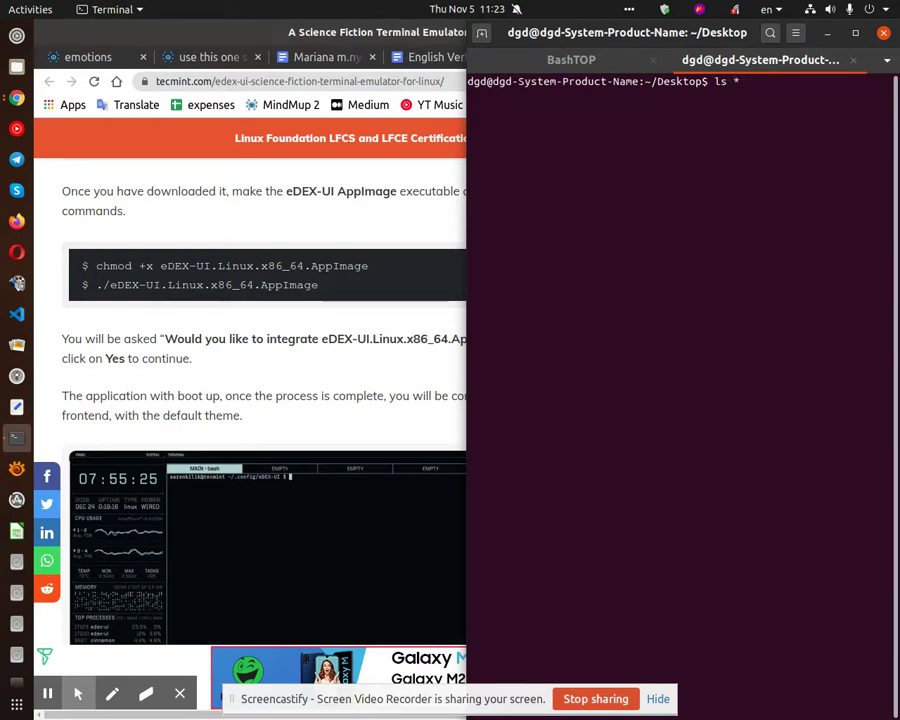
pyautogui.write('age')
pyautogui.press('Return')
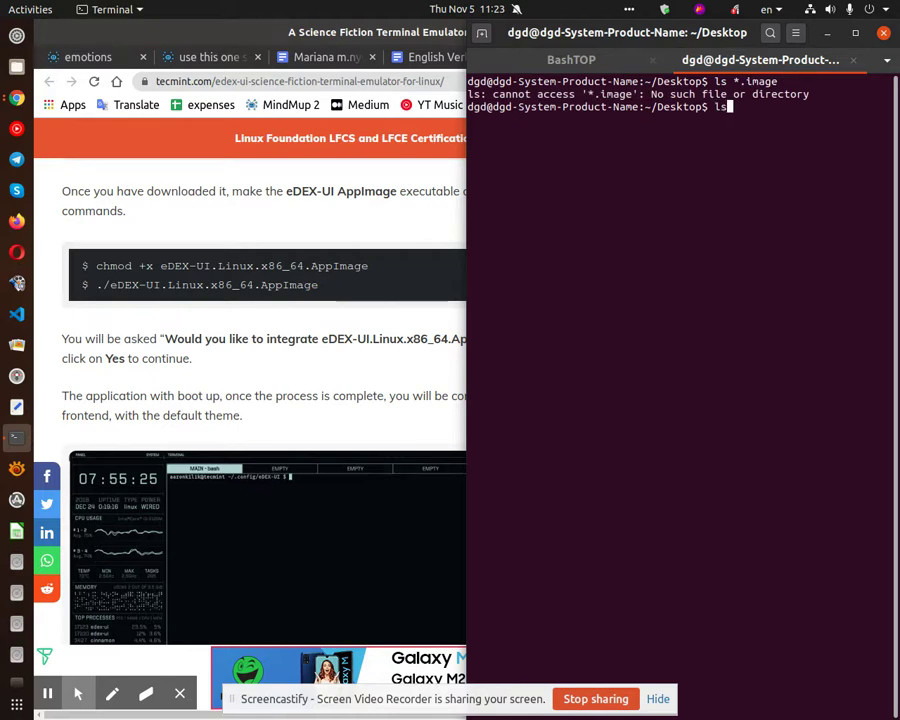
# Step: List the Desktop files to find the eDEX-UI AppImage, then clear the screen again
pyautogui.write('ls')
pyautogui.press('Return')
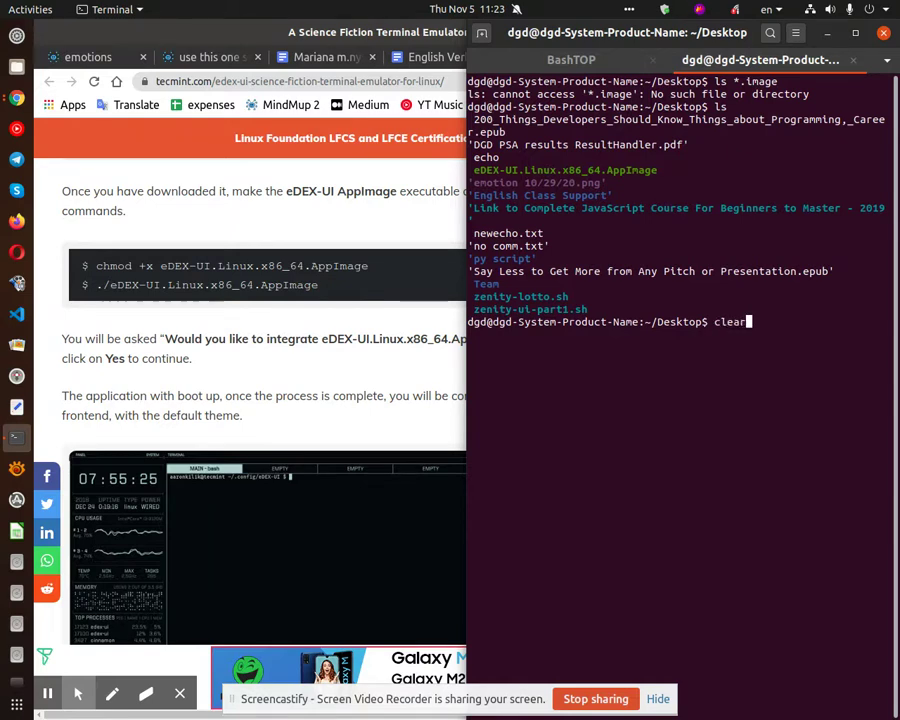
pyautogui.press('Return')
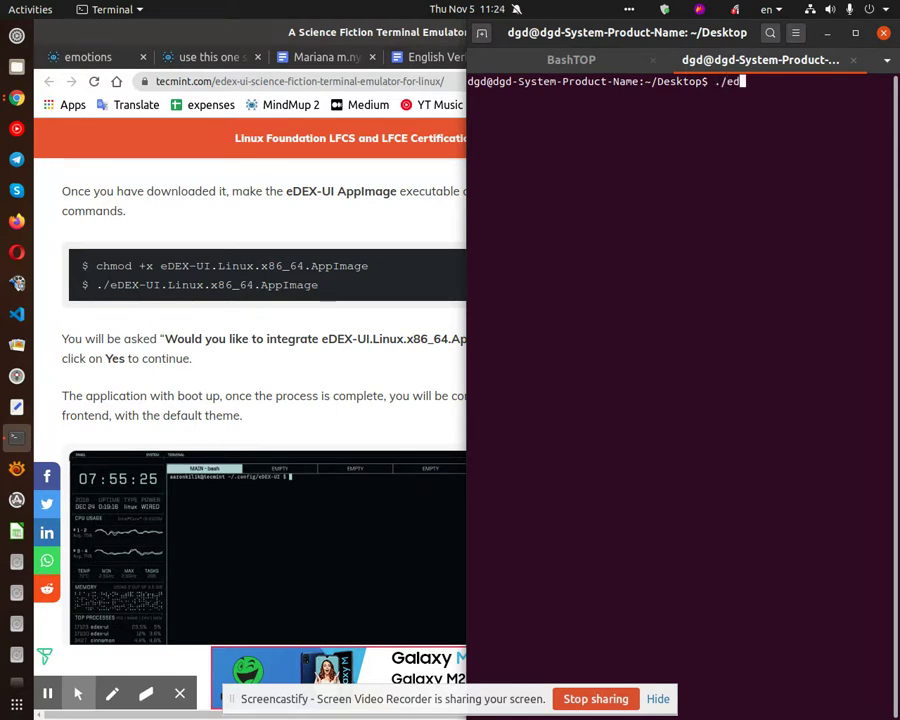
# Step: Run the eDEX-UI AppImage from the Desktop with Tab-completed ./eD, and accept system integration
pyautogui.write('./eD')
pyautogui.press('Tab')
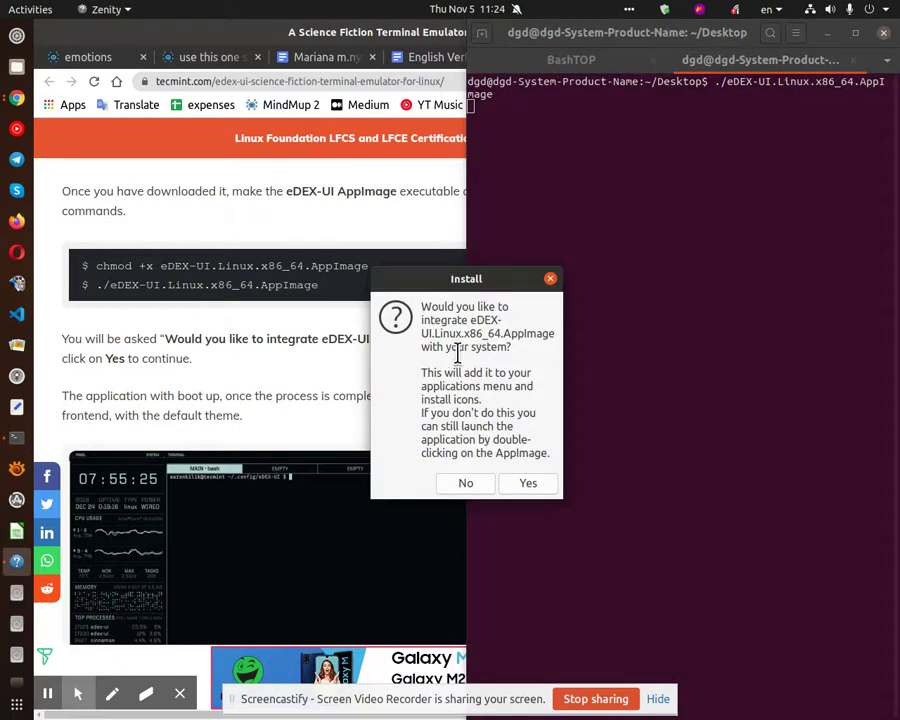
pyautogui.click(528, 483)
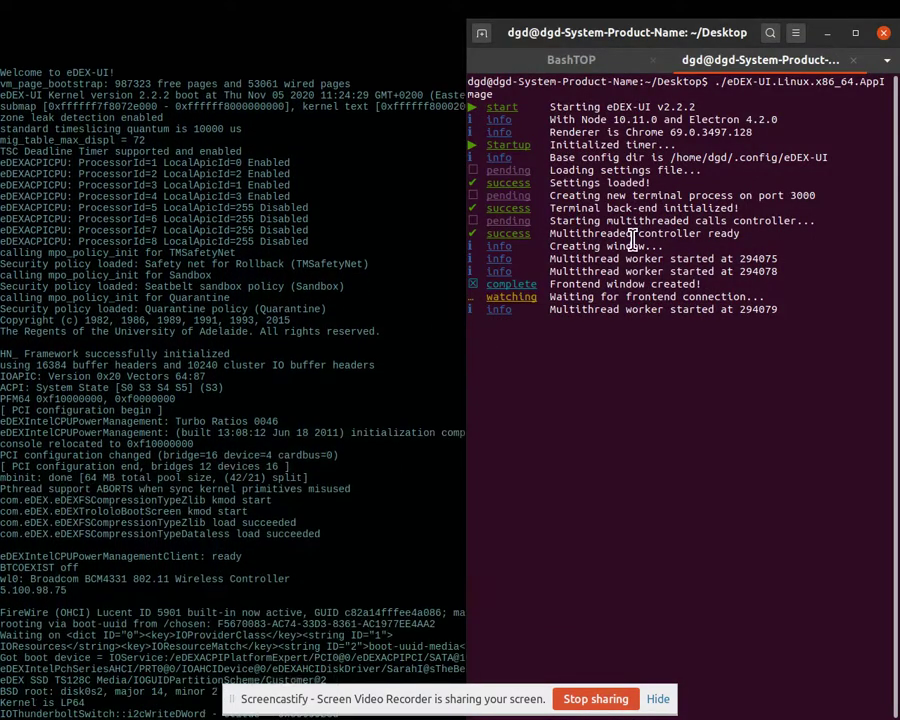
# Step: Switch to the BashTOP tab, then bring the fullscreen eDEX-UI window to the front
pyautogui.click(601, 62)
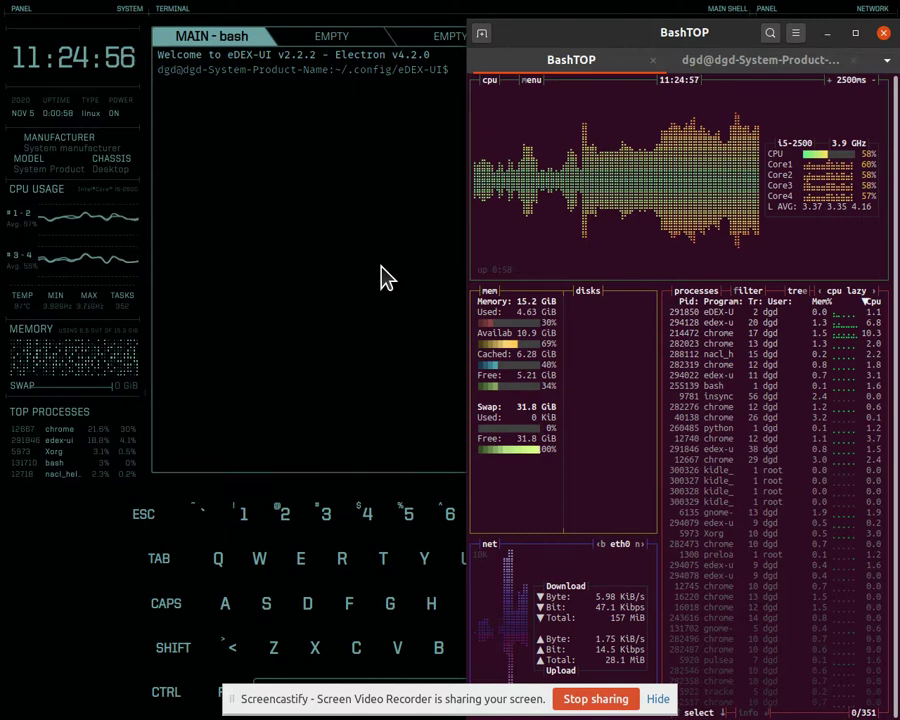
pyautogui.click(385, 230)
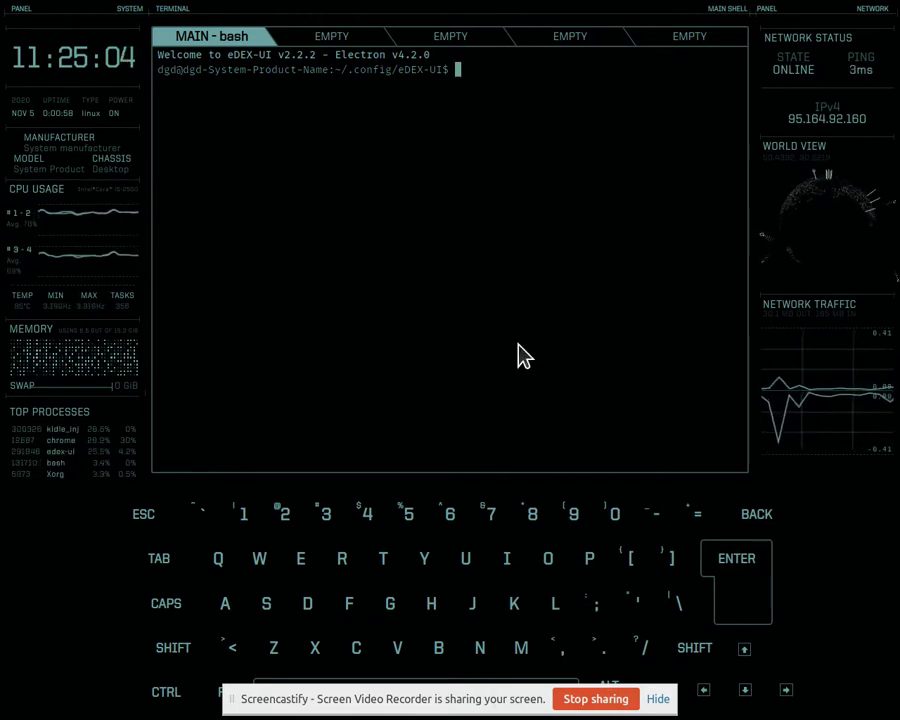
# Step: List the ~/.config/eDEX-UI folder with ls, then clear the eDEX-UI terminal
pyautogui.write('ls')
pyautogui.press('Return')
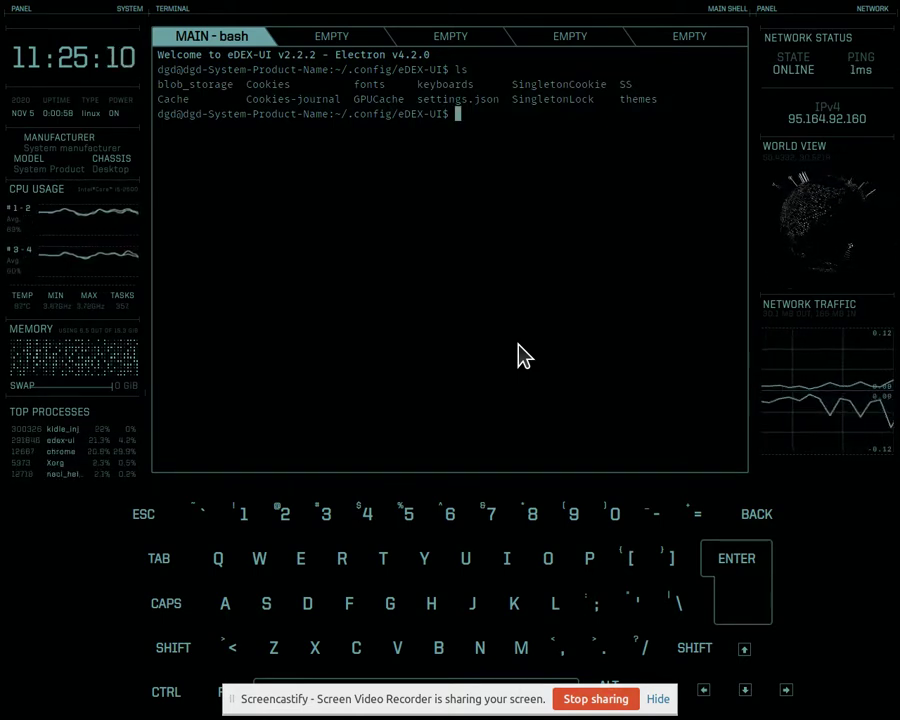
pyautogui.write('clear')
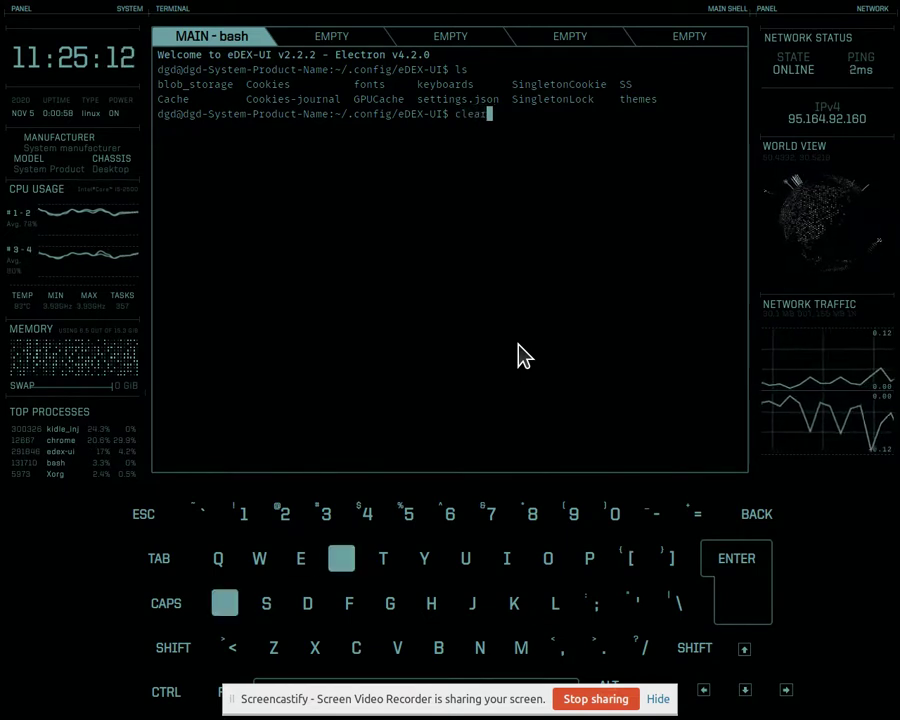
pyautogui.press('Return')
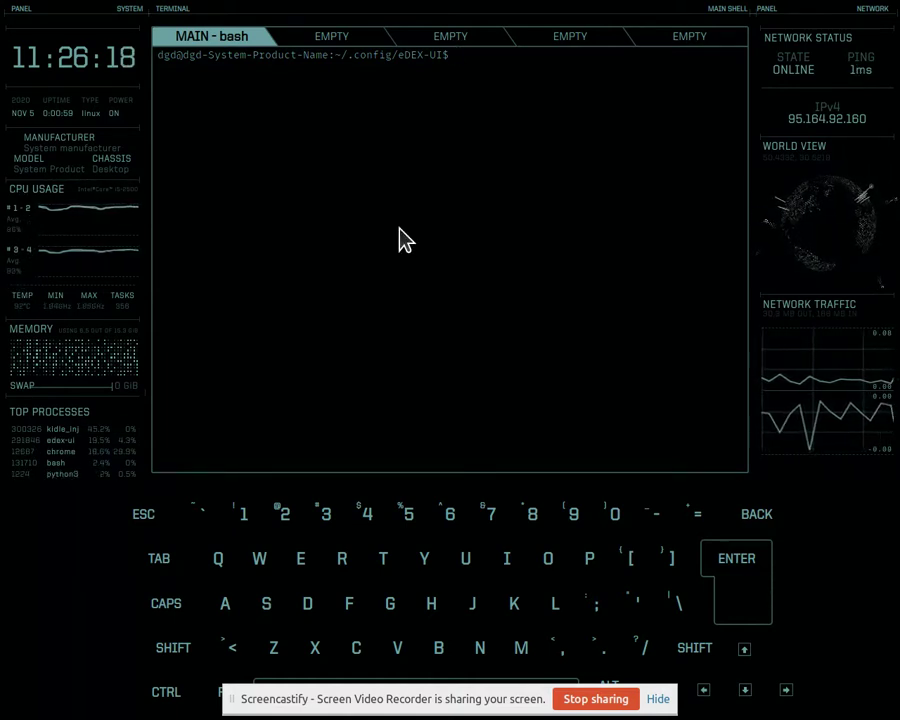
pyautogui.click(344, 36)
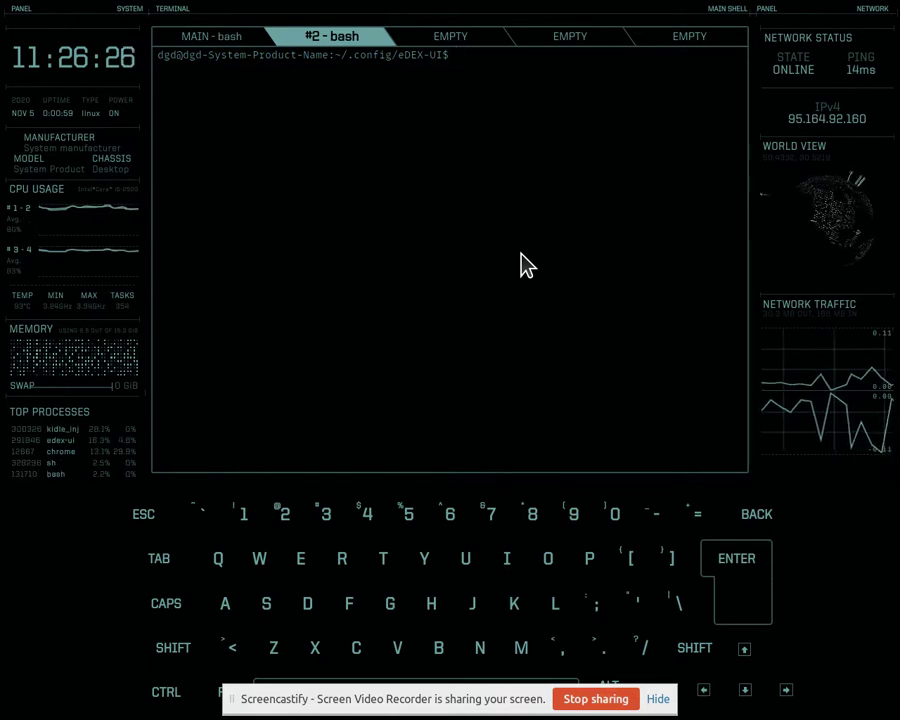
# Step: In the second tab, change to the home folder and list its contents
pyautogui.write('cd ')
pyautogui.write('~')
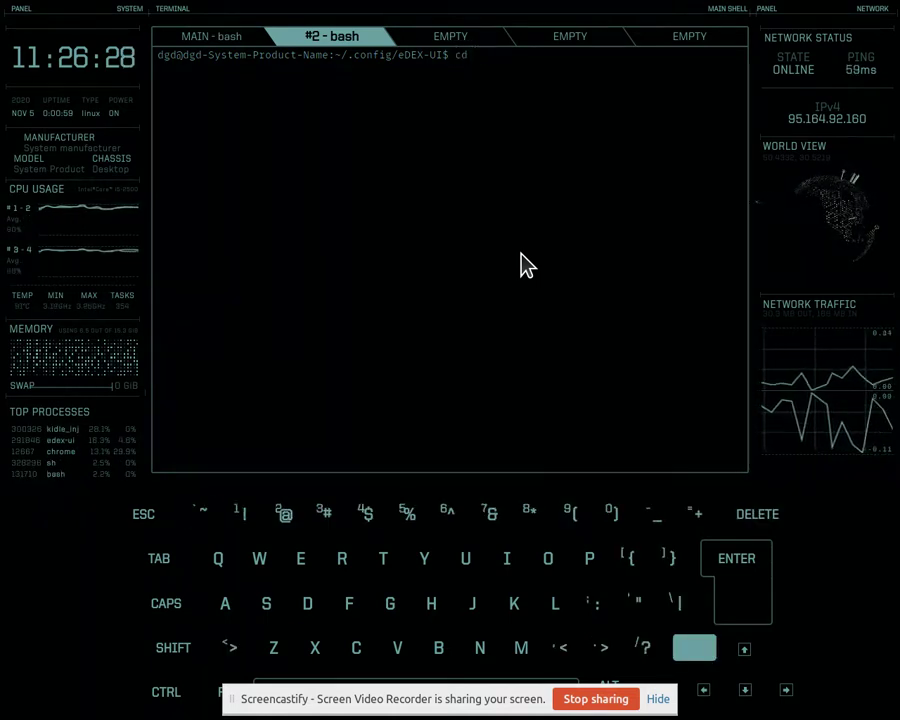
pyautogui.press('Return')
pyautogui.write('ls')
pyautogui.press('Return')
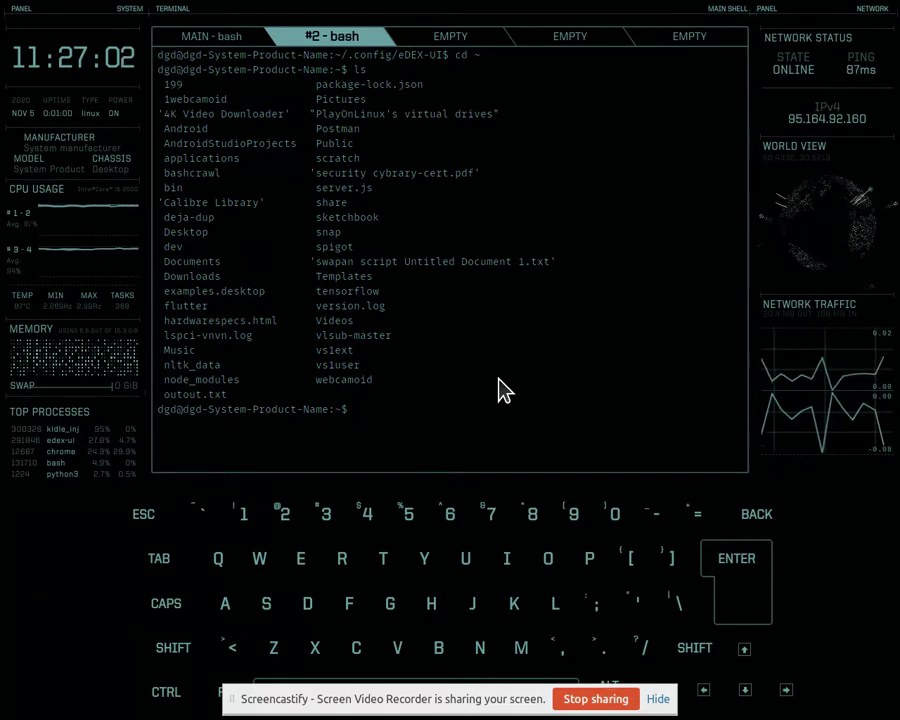
# Step: Print 'it is pretty cool!' with echo, then exit the shell to close the #2 tab
pyautogui.write('ce')
pyautogui.press('BackSpace')
pyautogui.press('BackSpace')
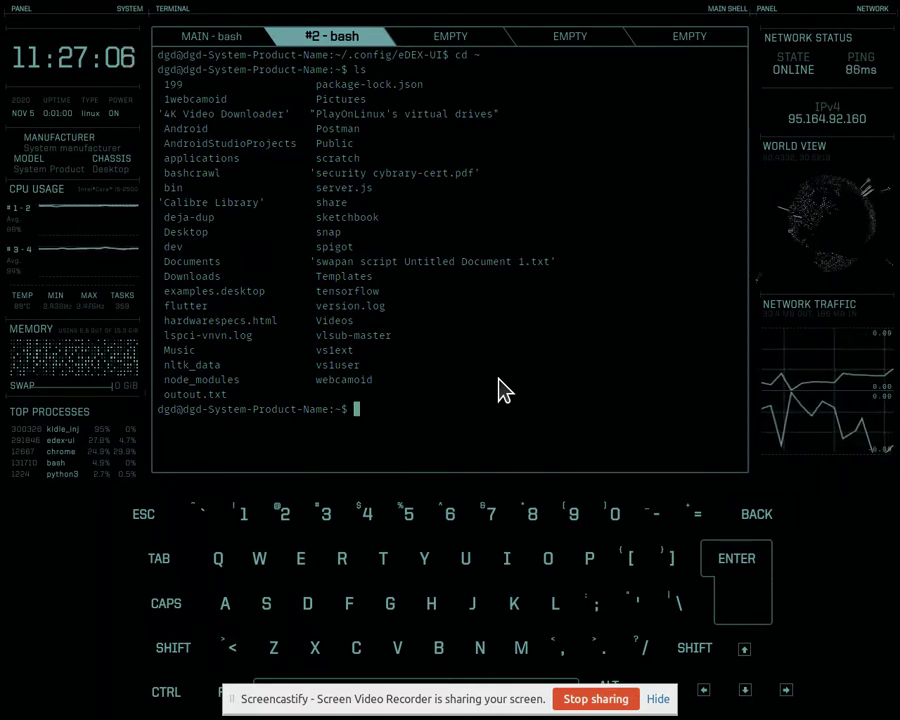
pyautogui.write('echo i')
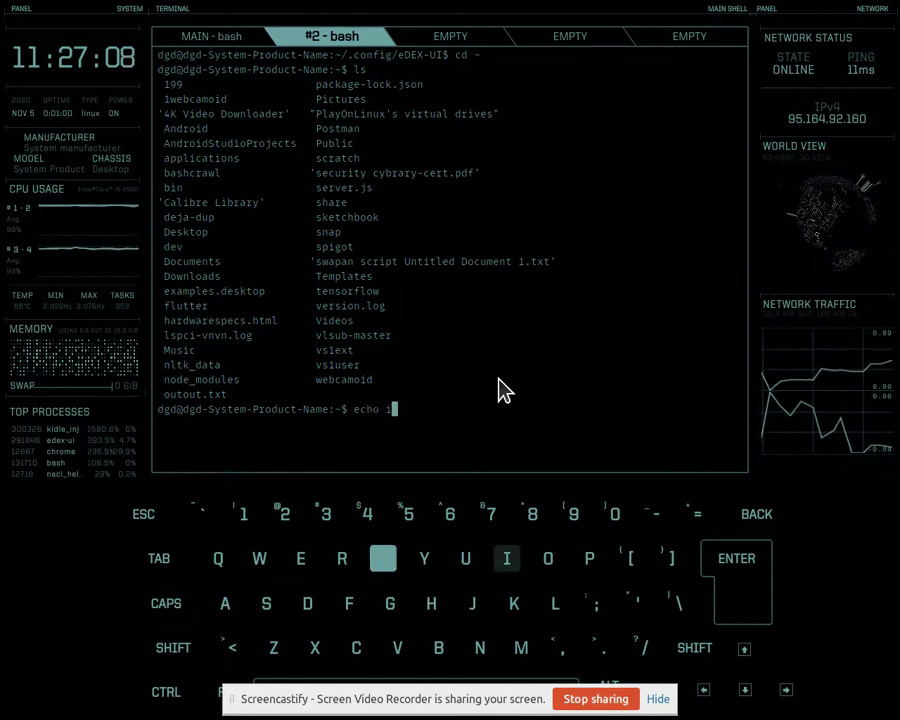
pyautogui.write('t is prett')
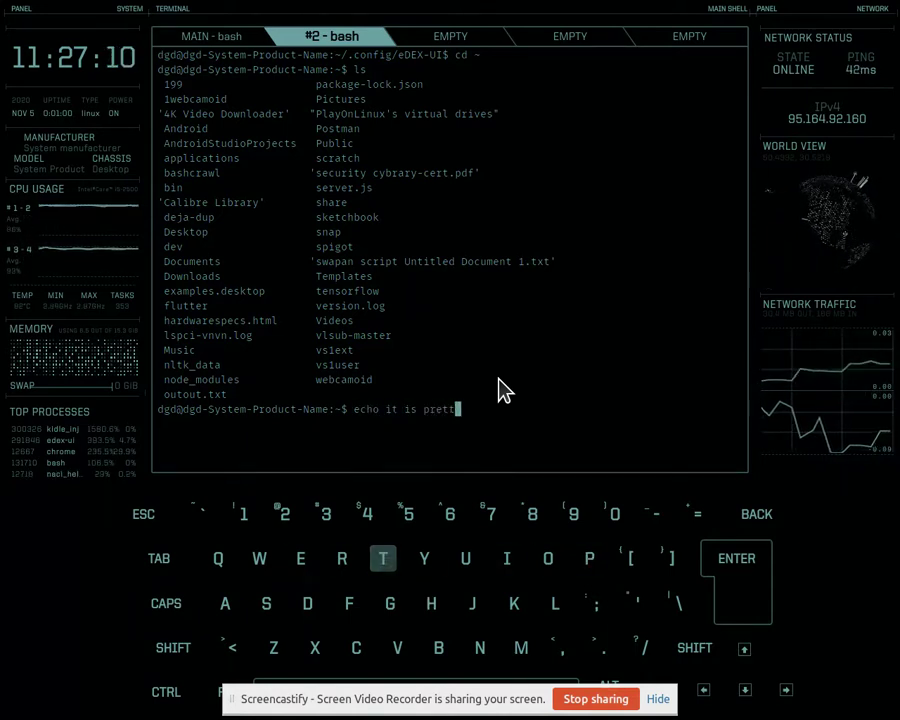
pyautogui.write('y cool!')
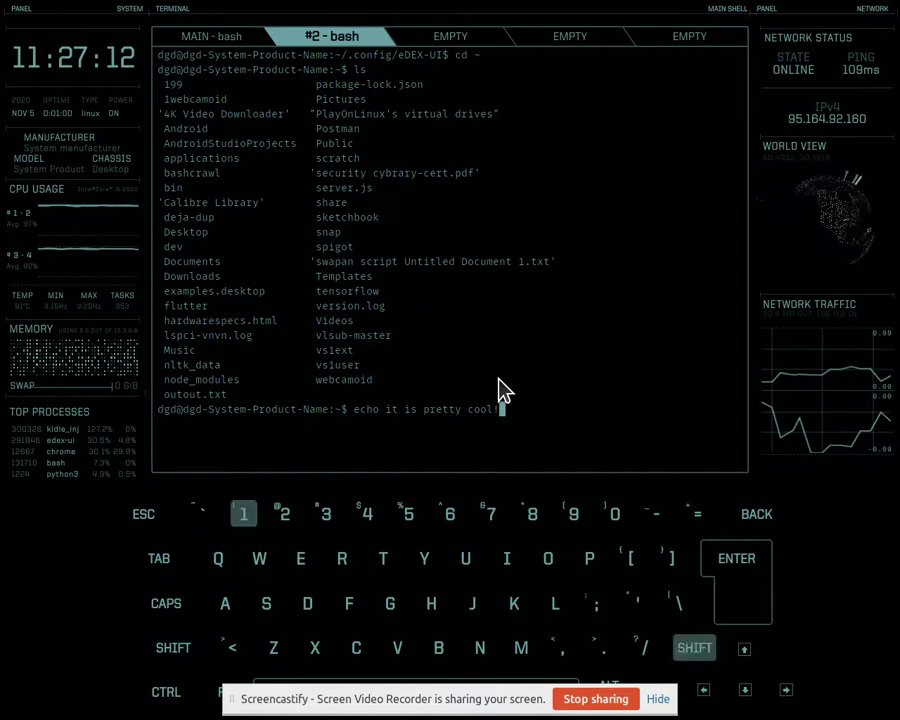
pyautogui.press('Return')
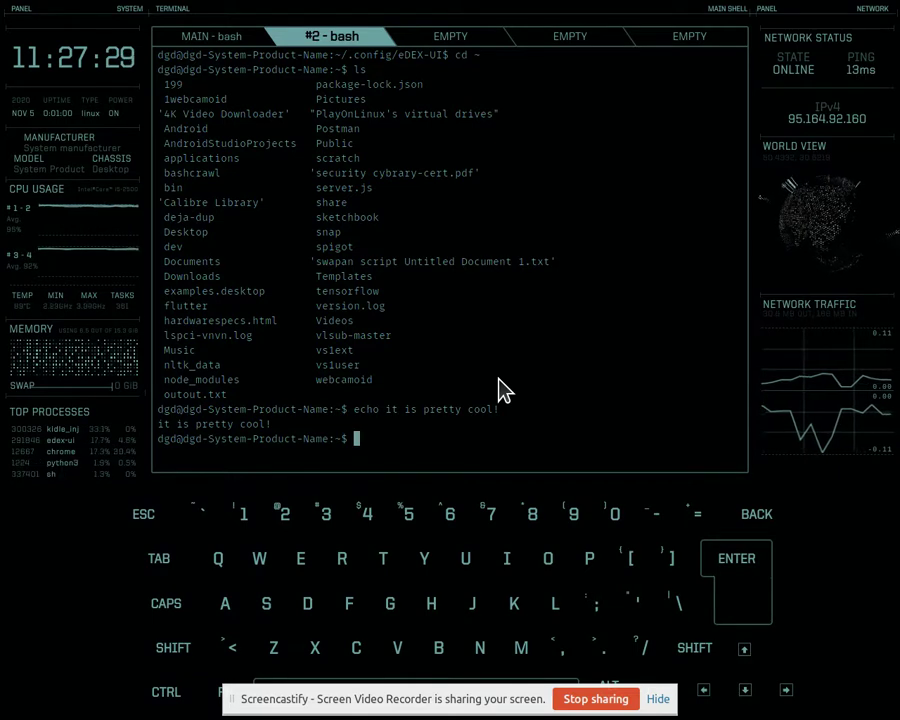
pyautogui.hotkey('ctrl', 'd')
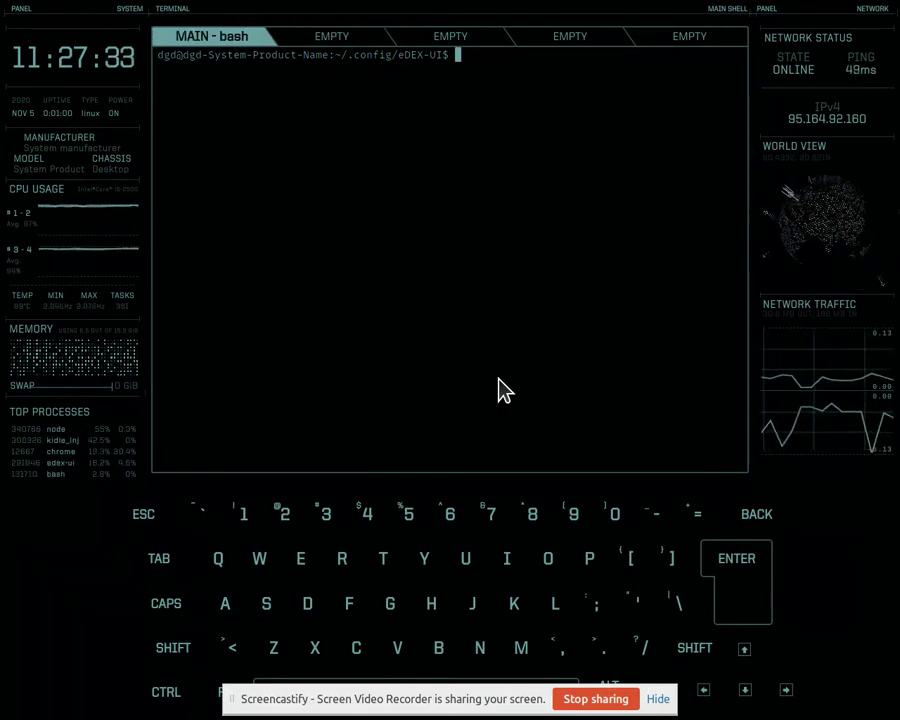
# Step: Quit eDEX-UI with Ctrl+D, check CPU load in BashTOP, then minimize BashTOP
pyautogui.hotkey('ctrl', 'd')
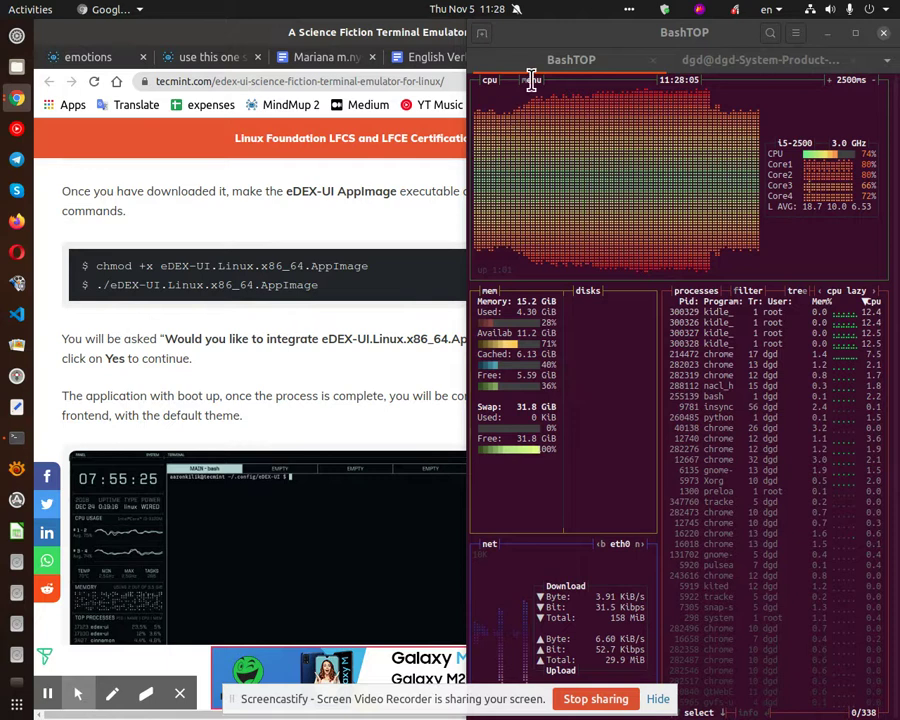
pyautogui.click(824, 38)
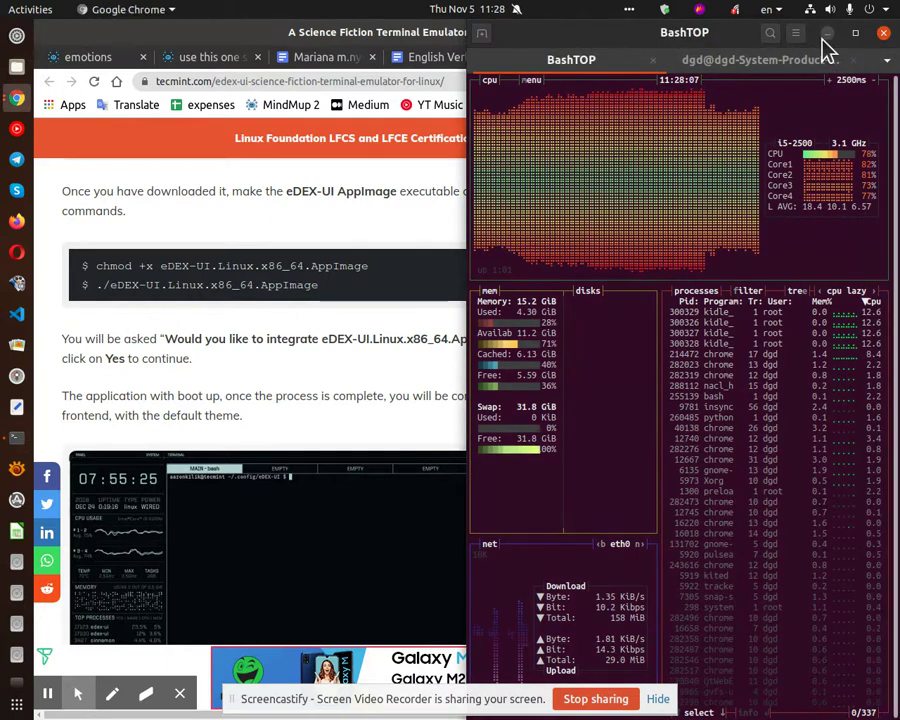